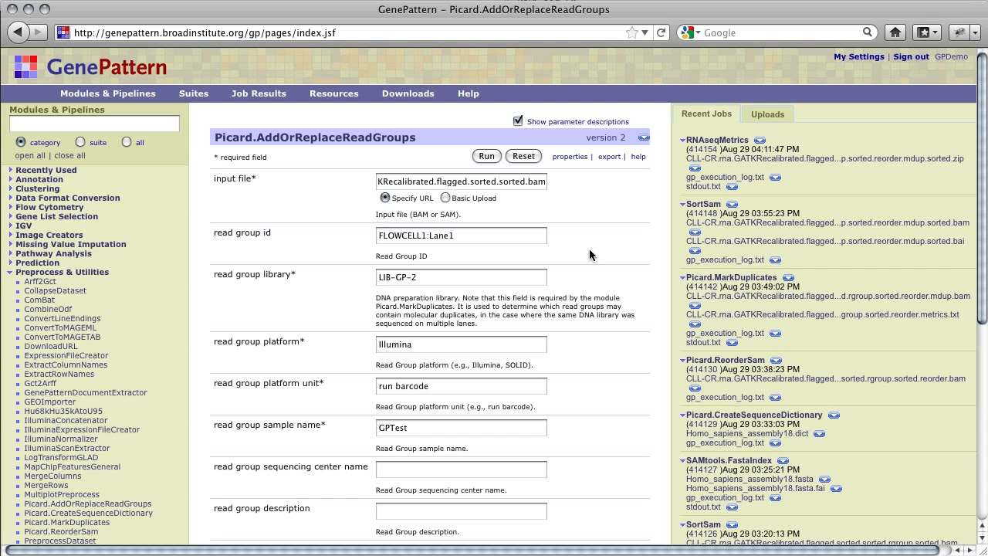
Reload the SortSam job from 03:20:13 PM to bring its settings into the module form
triple_click(485, 238)
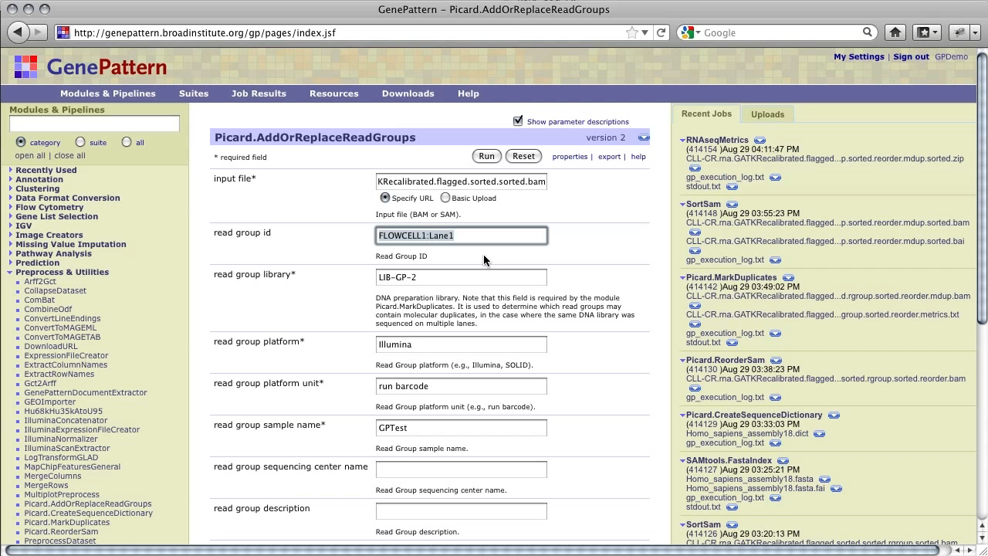
click(483, 254)
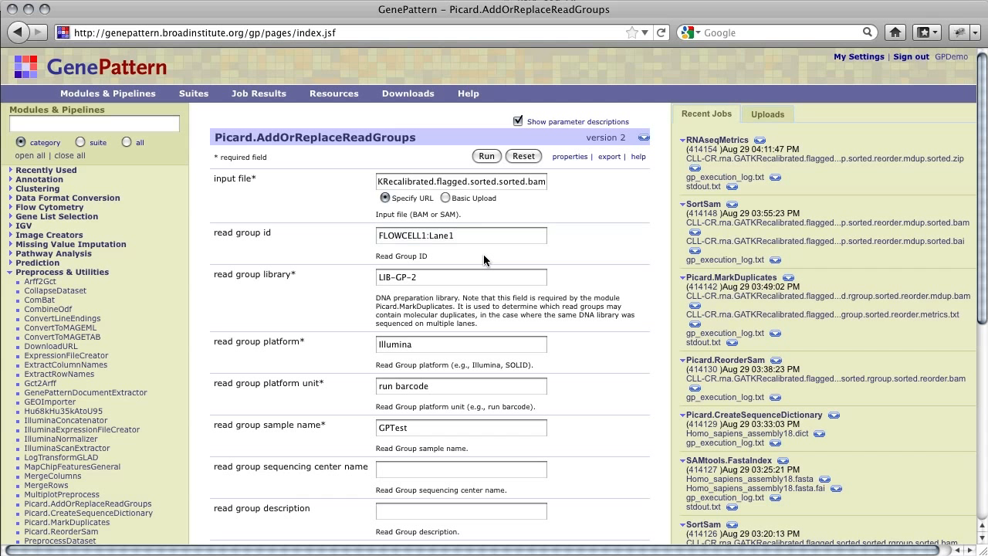
click(732, 525)
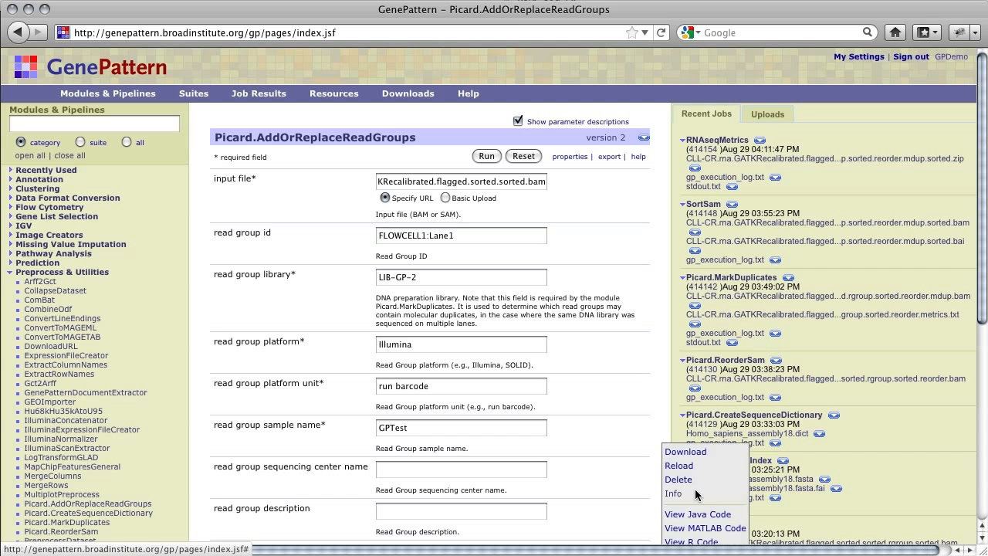
click(678, 468)
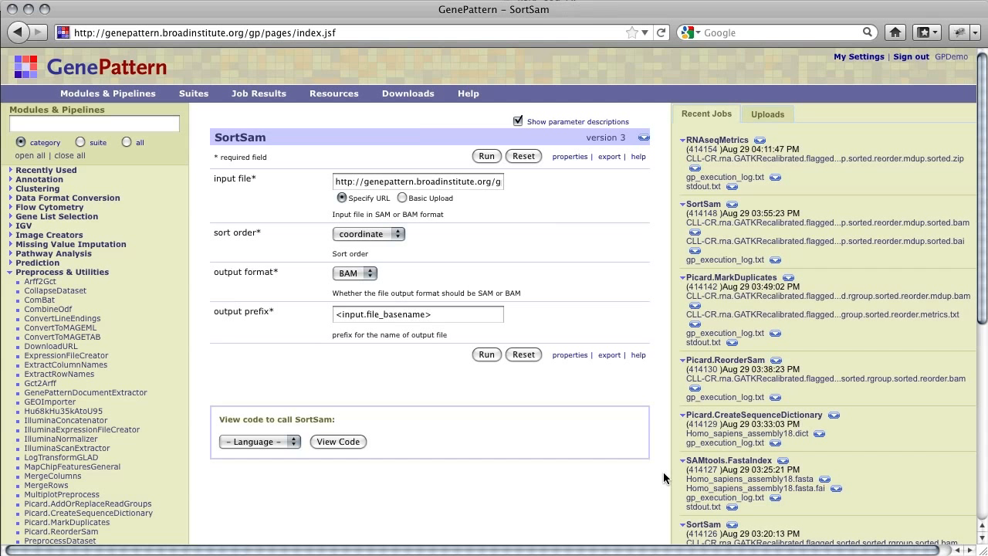
Examine the sort order and output format choices for the reloaded SortSam job
click(394, 237)
click(394, 240)
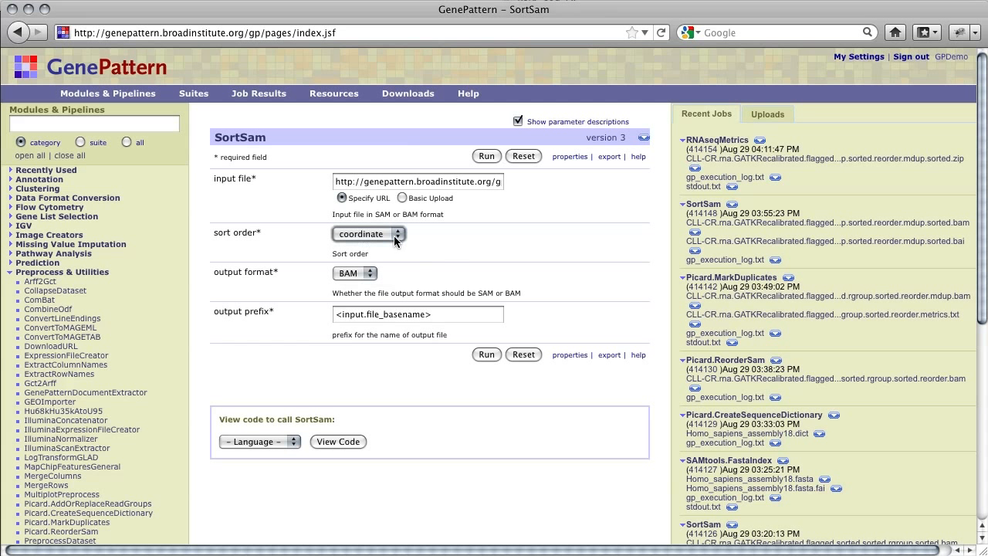
click(454, 238)
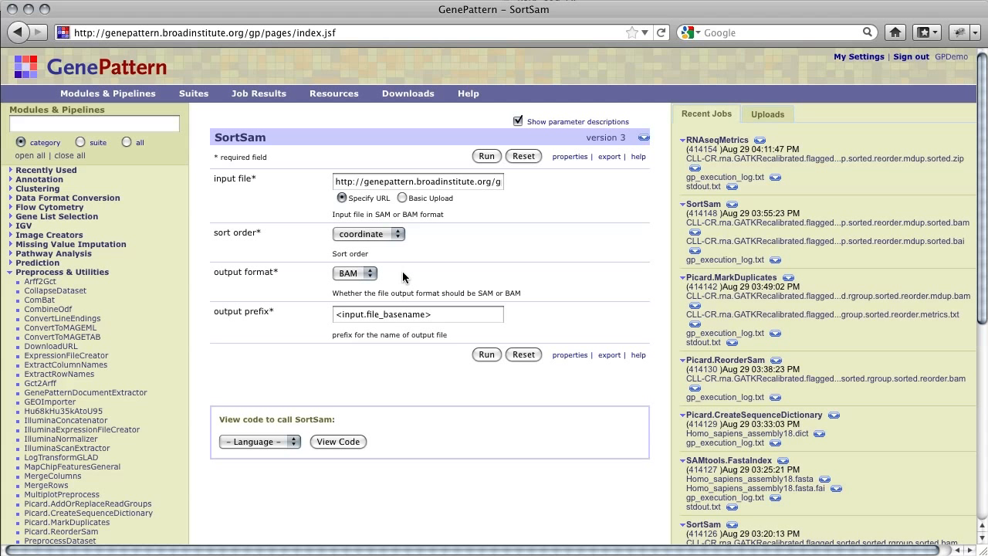
click(367, 275)
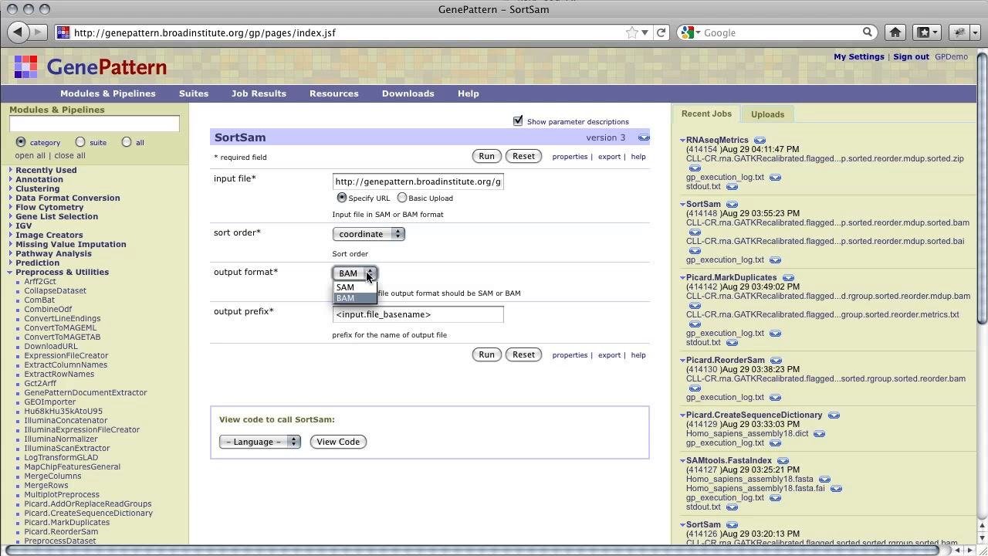
click(367, 277)
click(430, 267)
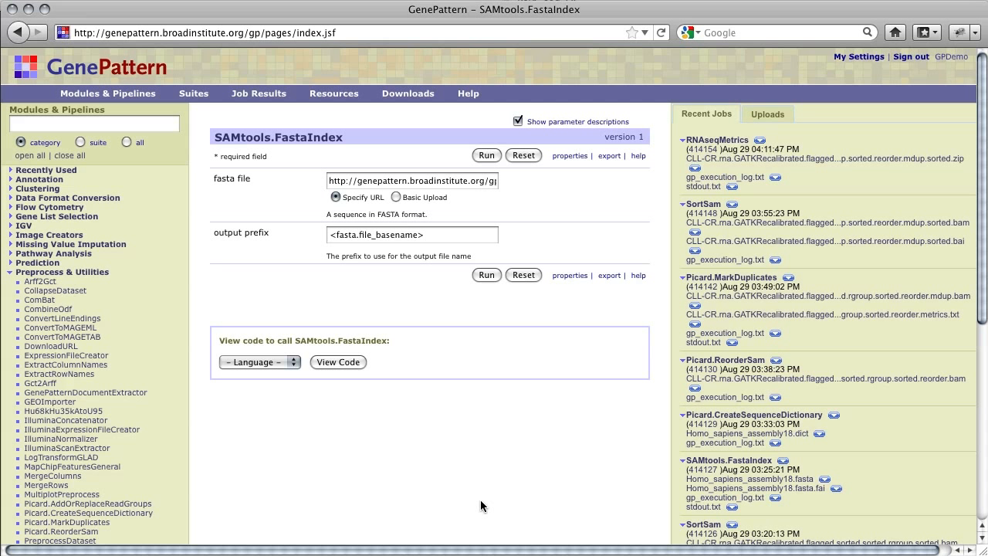
Open Picard.CreateSequenceDictionary and use Homo_sapiens_assembly18.fasta as its reference sequence file
click(122, 514)
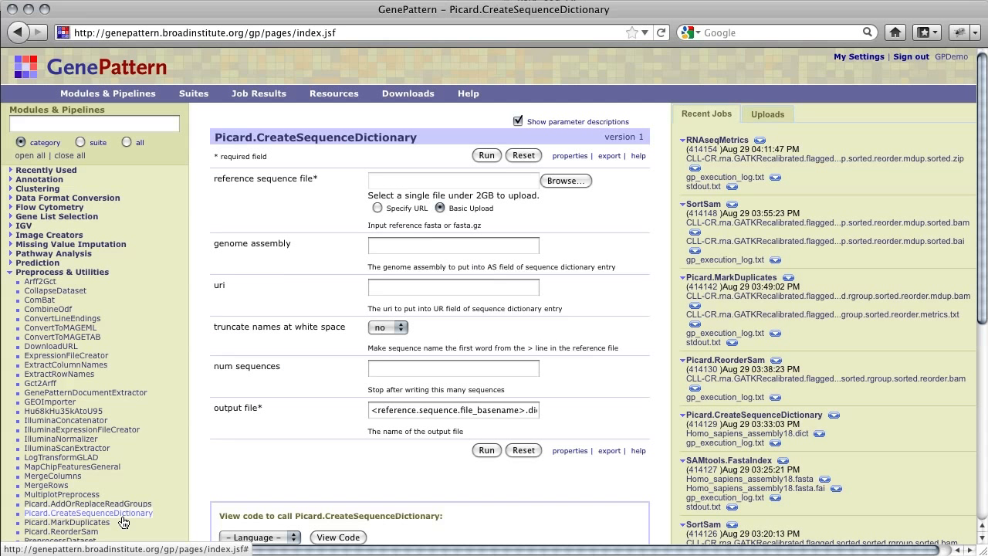
click(824, 479)
click(782, 347)
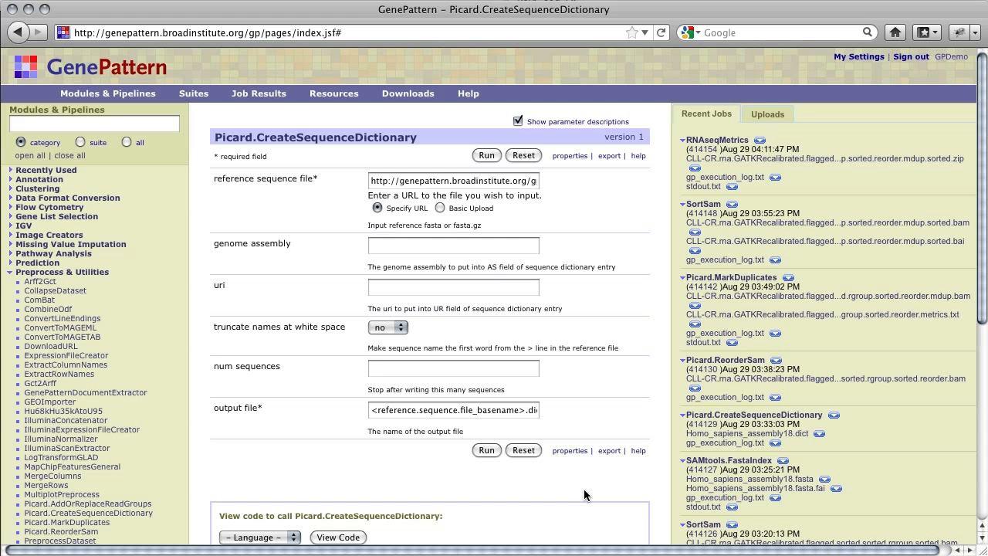
Open Picard.ReorderSam and use the BAM output of the 03:20:13 PM SortSam job as its input file
click(90, 532)
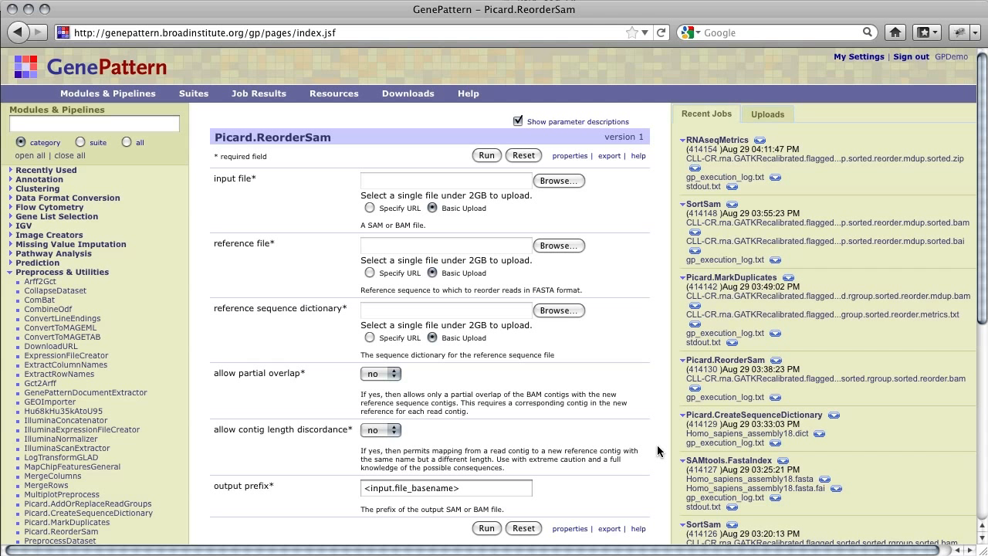
scroll(657, 444, down, 2)
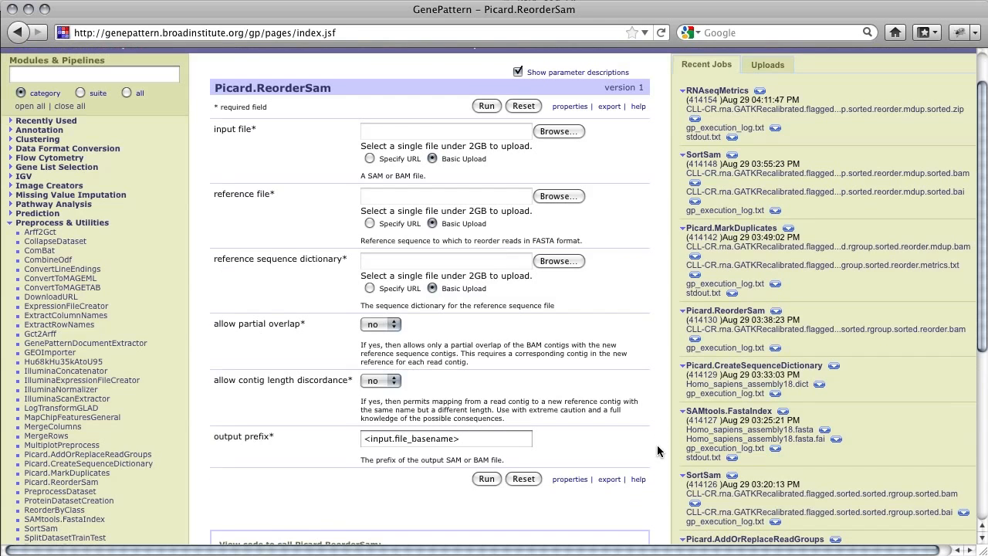
click(695, 504)
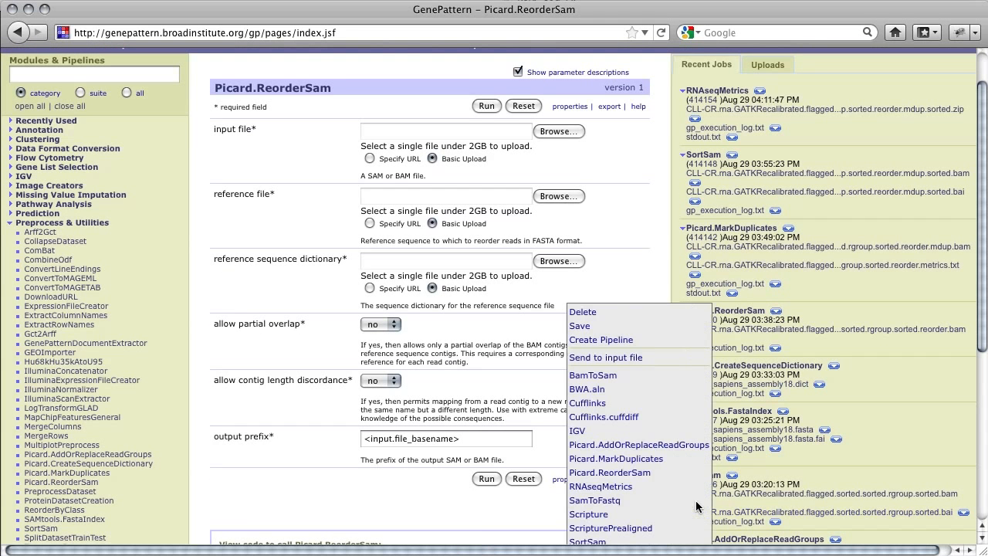
click(605, 358)
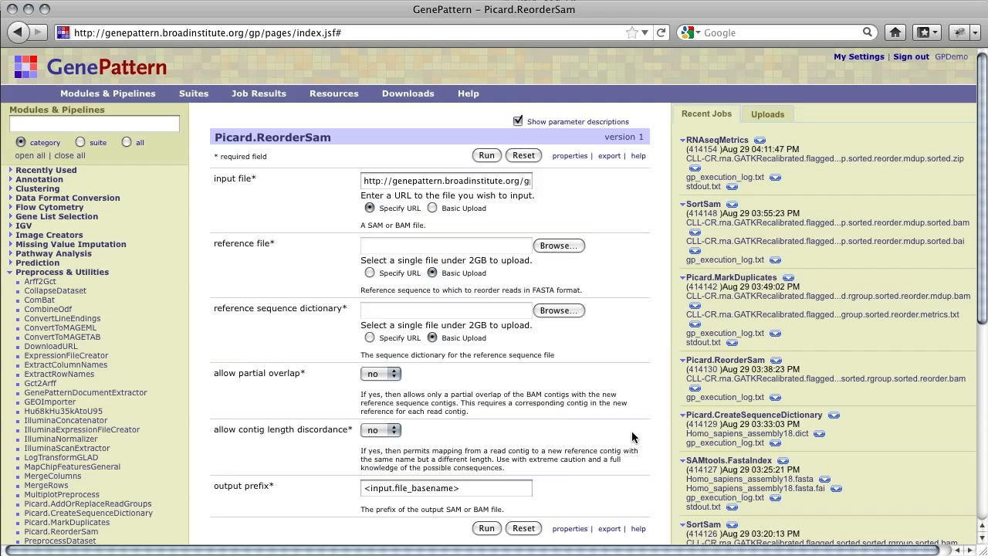
Set the reference sequence dictionary to Homo_sapiens_assembly18.dict and the reference file to Homo_sapiens_assembly18.fasta
click(819, 434)
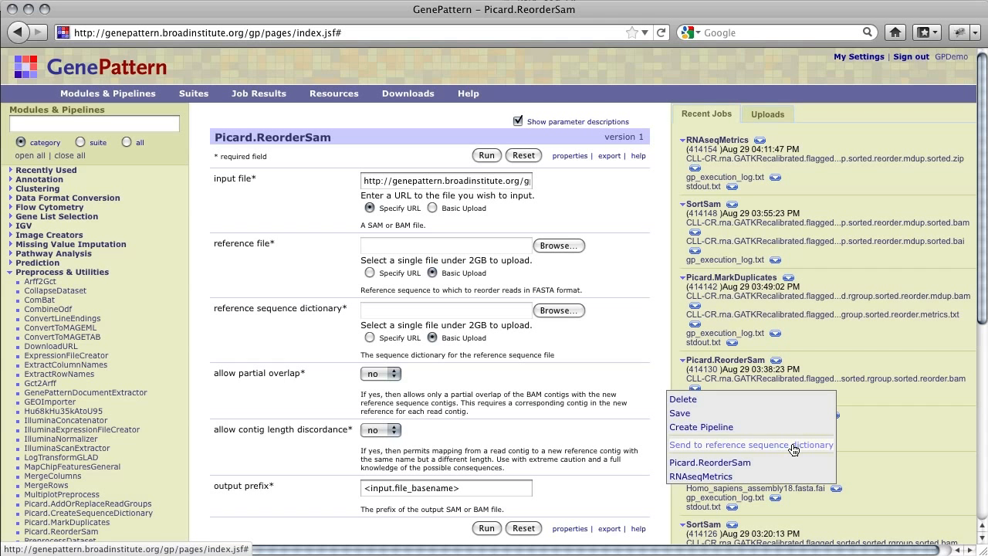
click(794, 445)
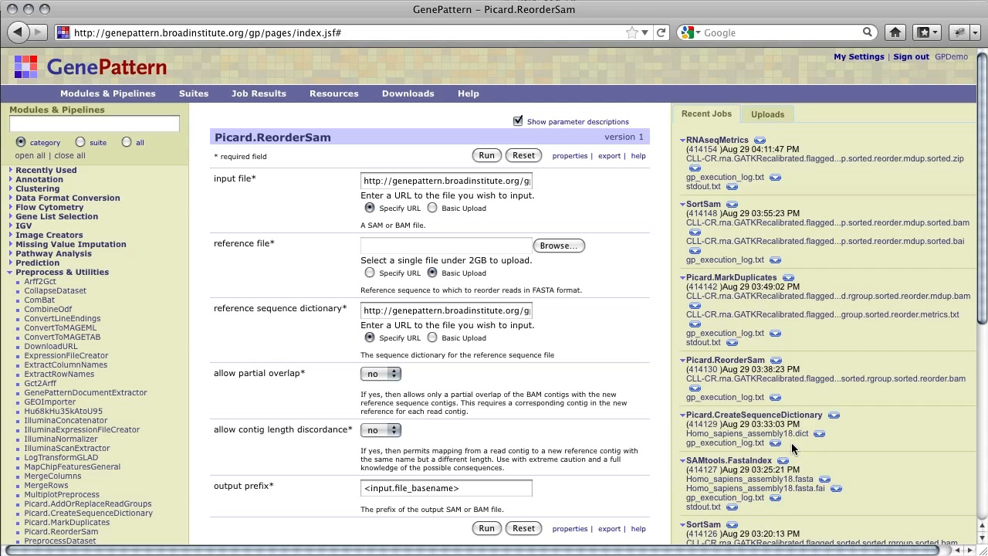
click(823, 480)
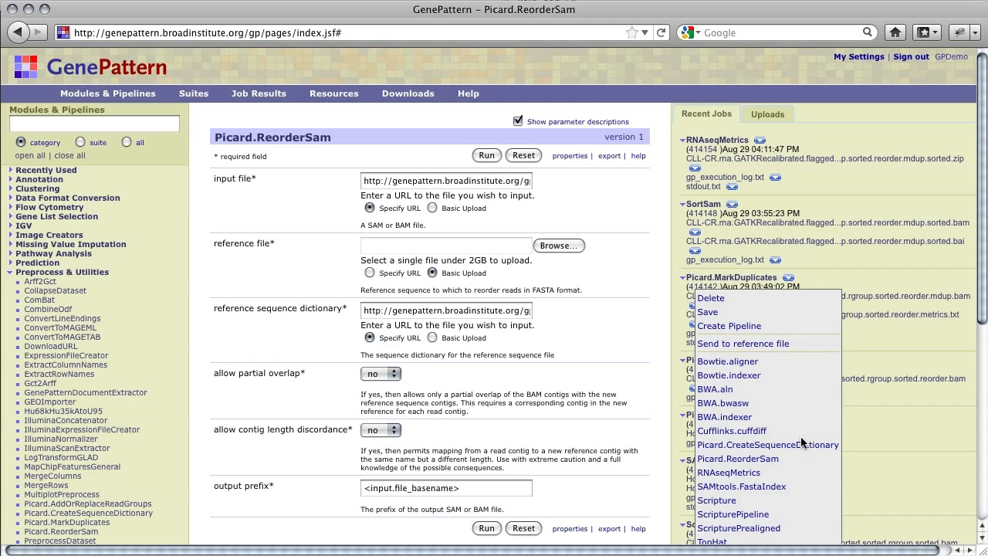
click(773, 344)
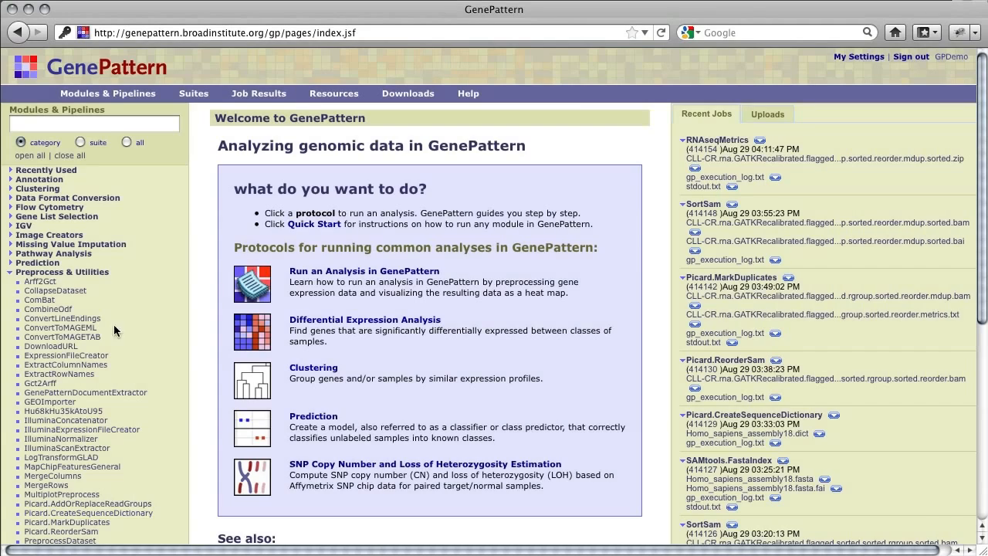
Search the modules for "Picard" and open Picard.MarkDuplicates
click(112, 124)
text(Picard)
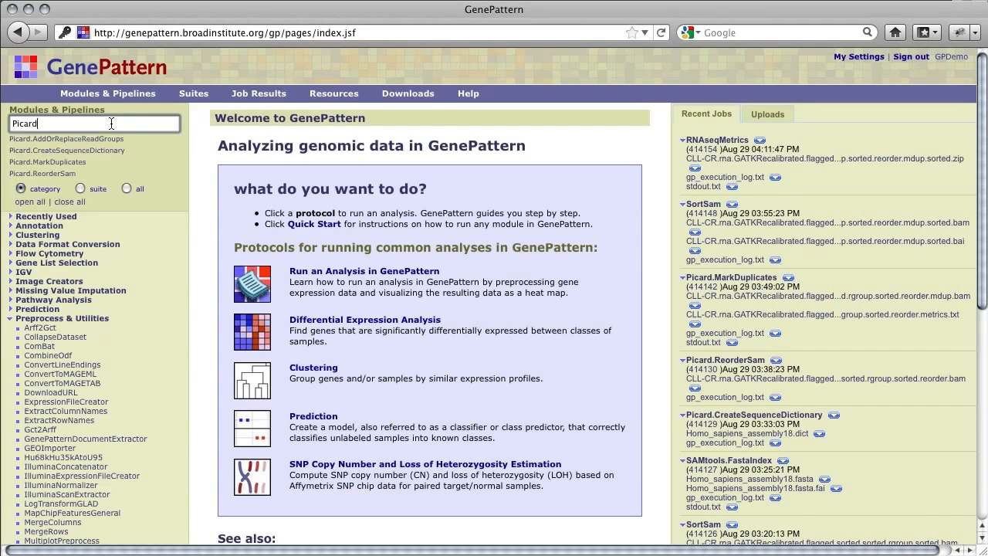
click(68, 164)
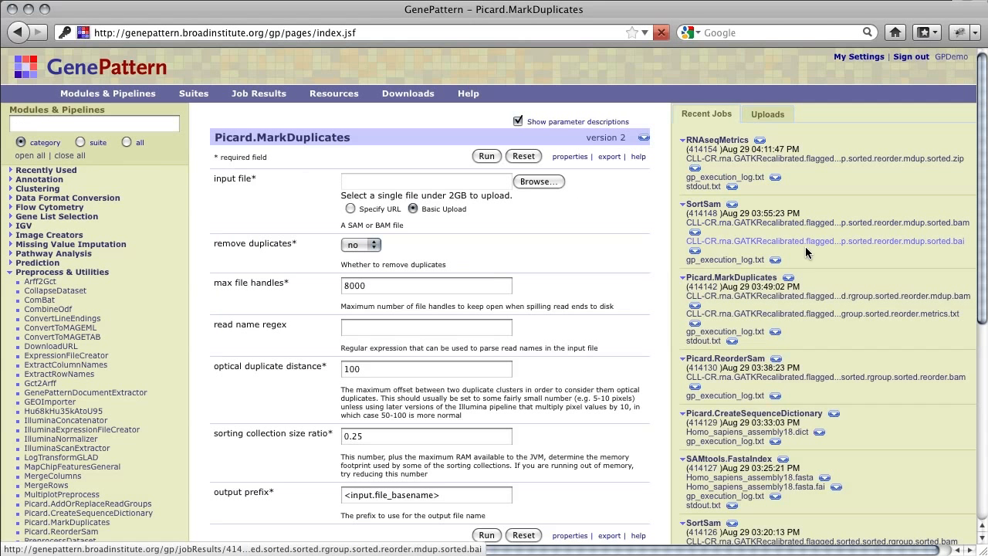
Use the Picard.ReorderSam BAM output as the input file and set remove duplicates to no
click(694, 388)
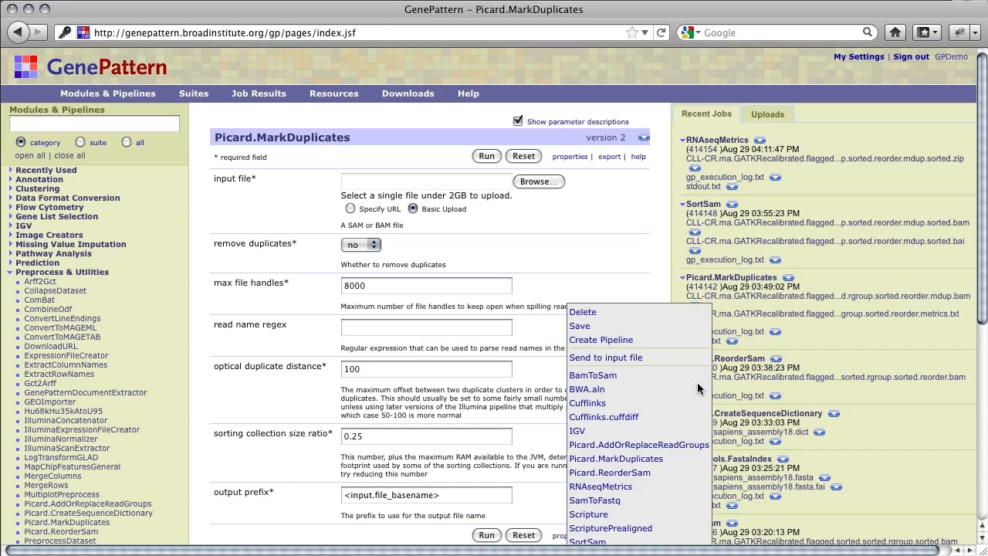
click(622, 357)
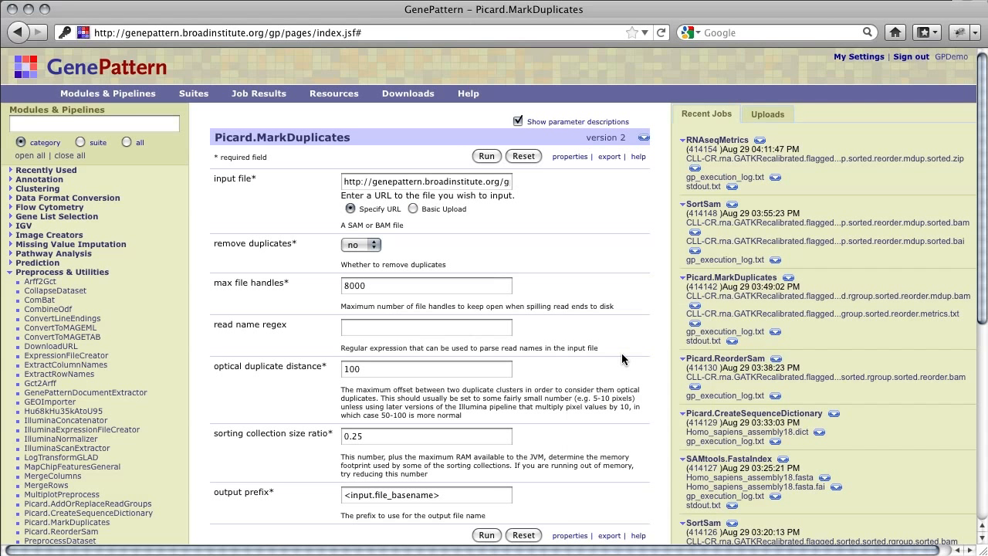
click(374, 244)
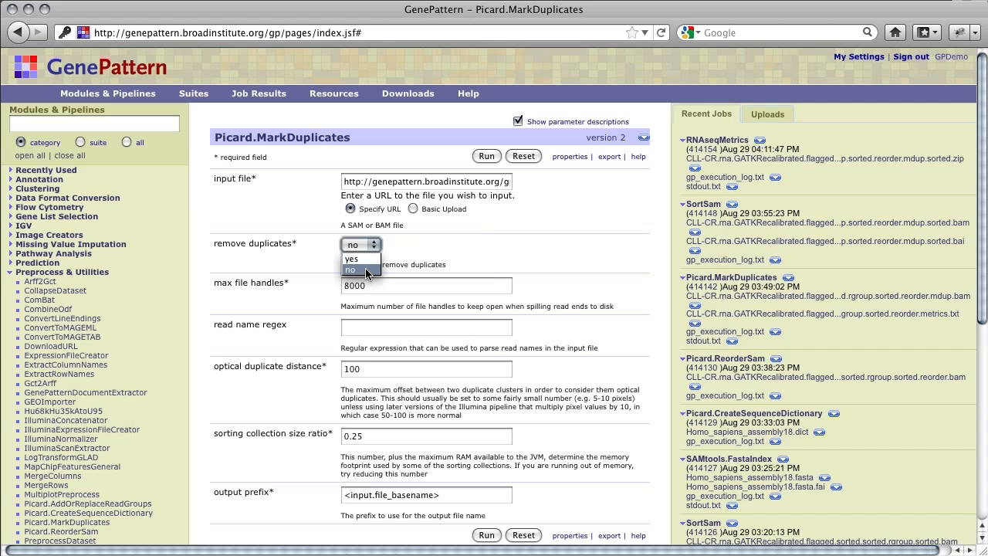
click(366, 268)
Open the SortSam module and use the Picard.MarkDuplicates BAM output as its input file
scroll(159, 509, down, 3)
click(42, 493)
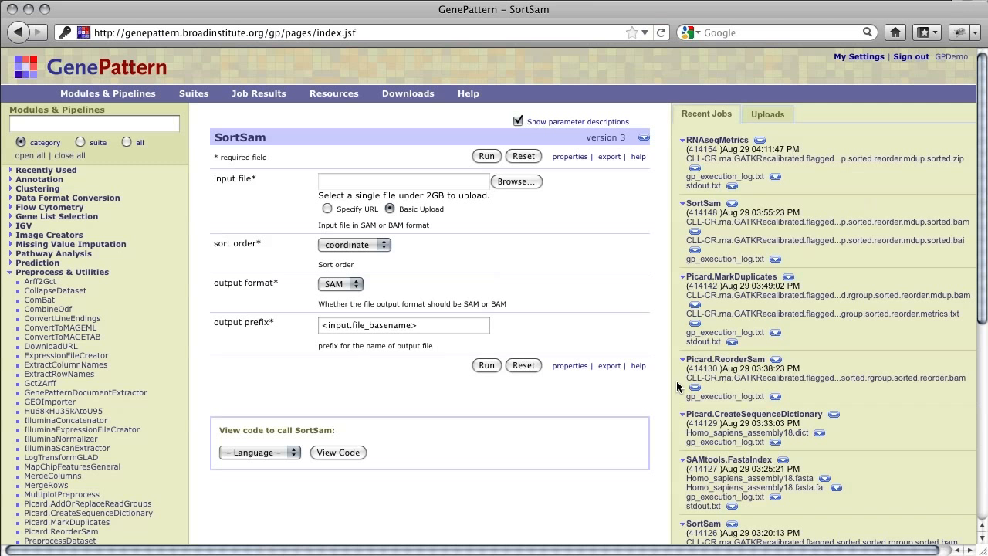
click(696, 304)
click(645, 317)
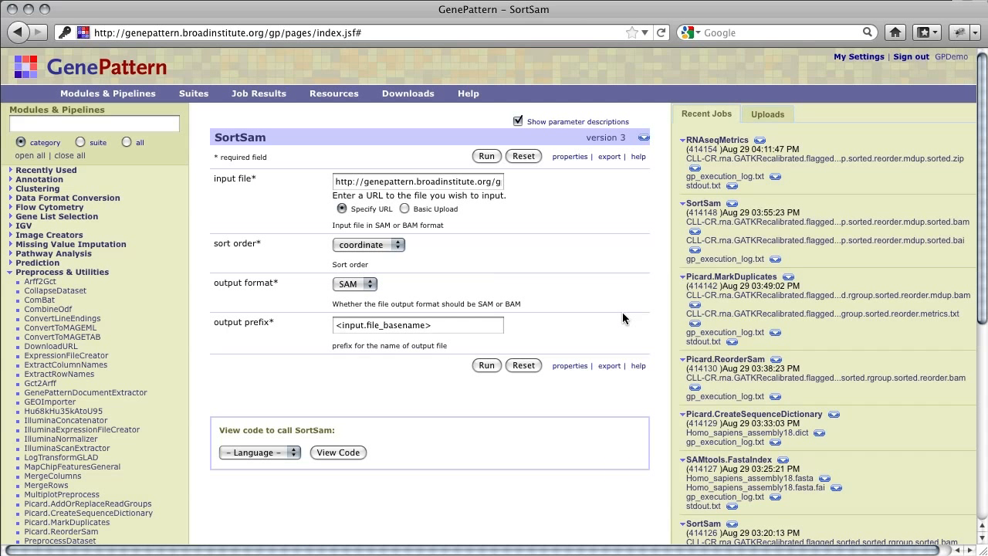
Set the SortSam output format to BAM and the sort order to coordinate
click(365, 284)
click(347, 310)
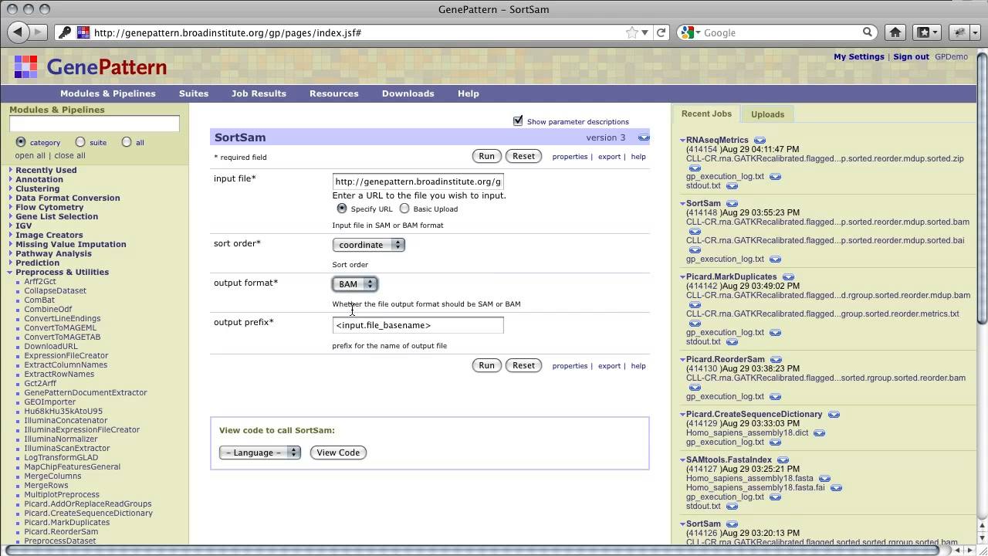
click(400, 244)
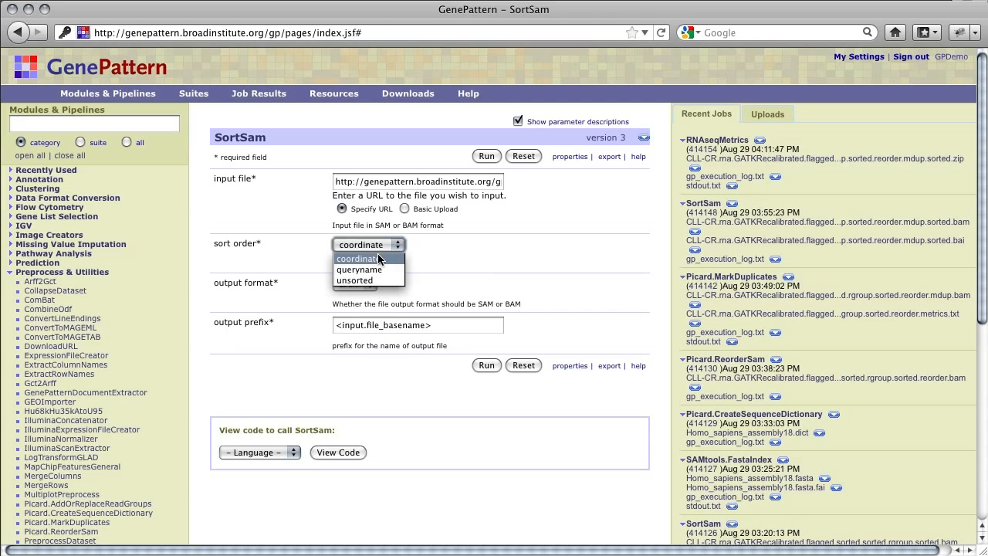
click(370, 257)
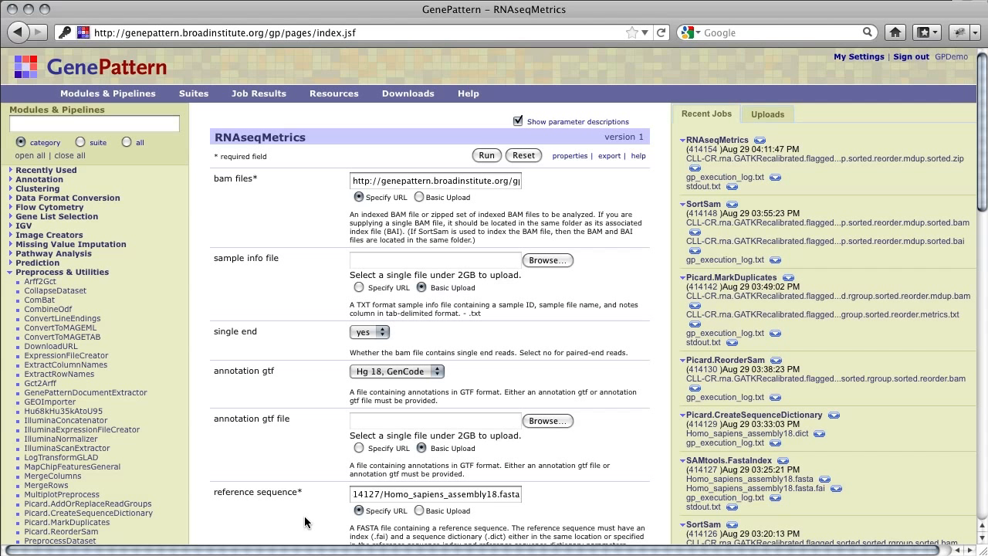
Inspect the end of the RNAseqMetrics BAM file path and the actions available for the latest SortSam BAM output
click(357, 181)
drag(485, 190, 608, 193)
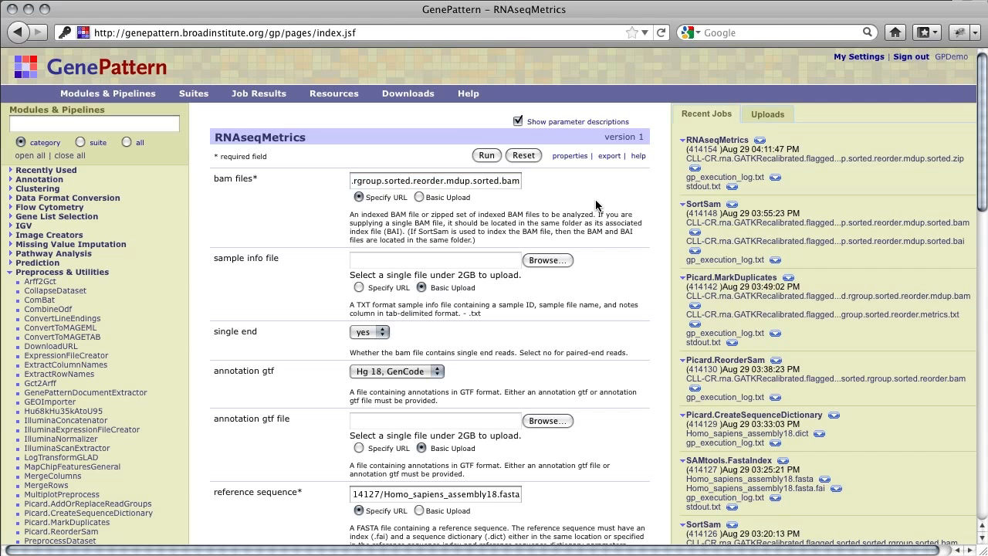
click(695, 233)
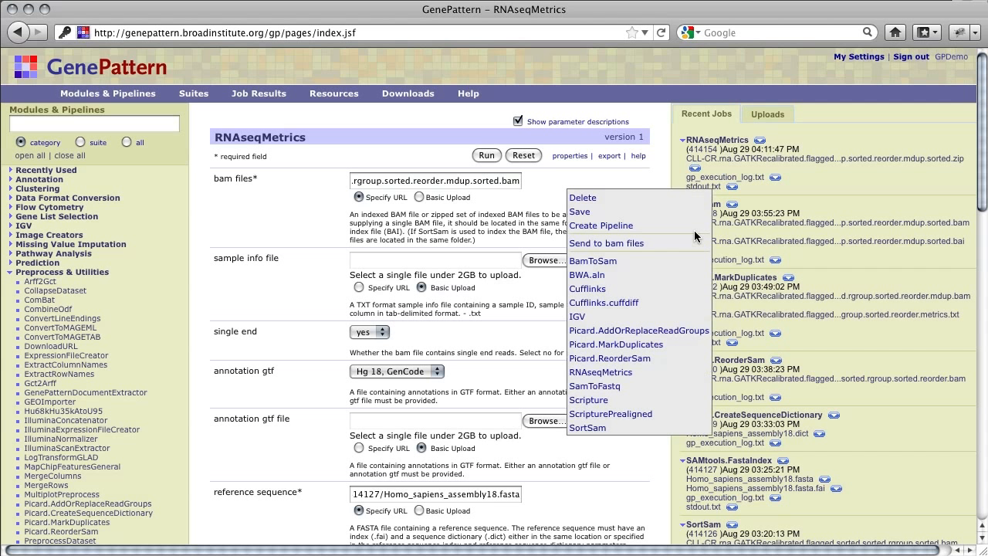
click(638, 183)
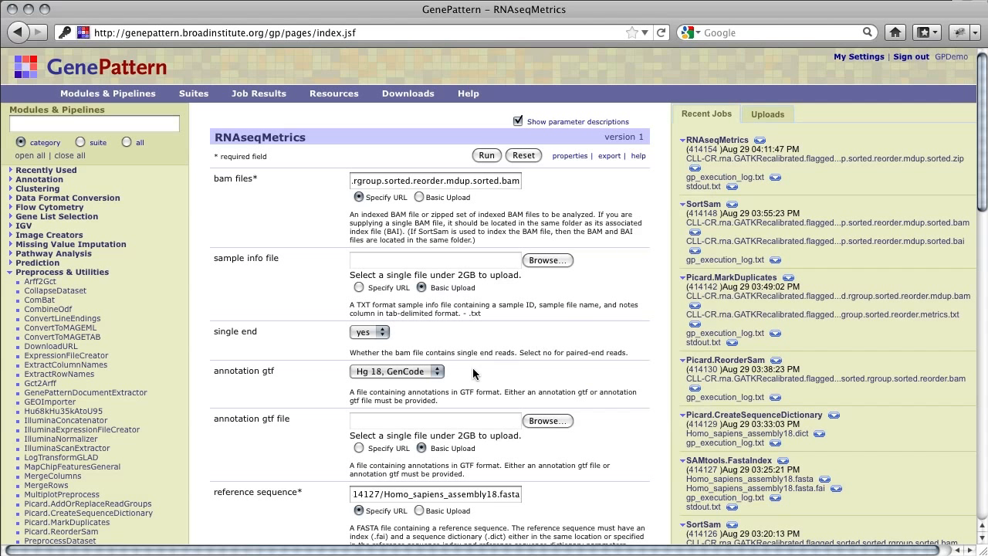
Set the annotation GTF for RNAseqMetrics to Hg 18, GenCode
click(438, 371)
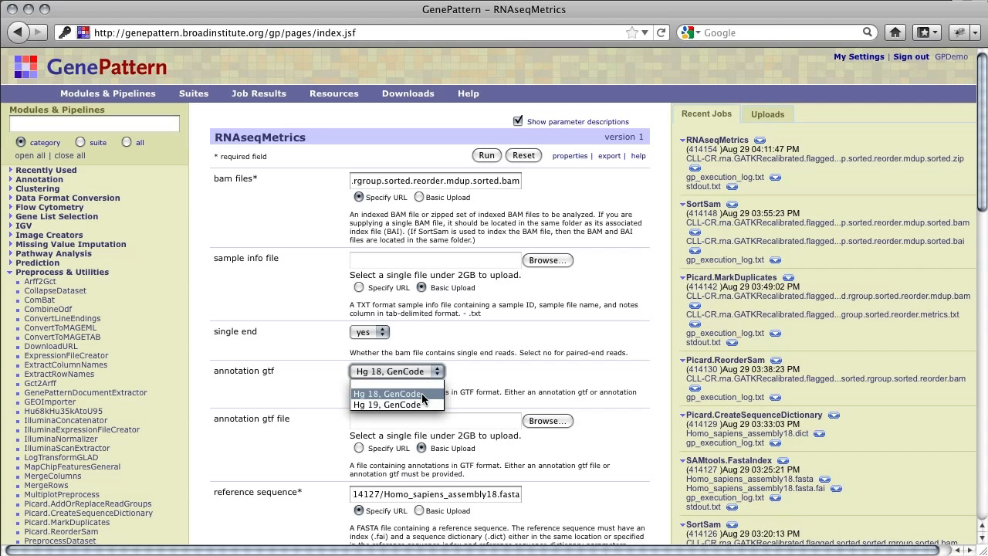
click(423, 394)
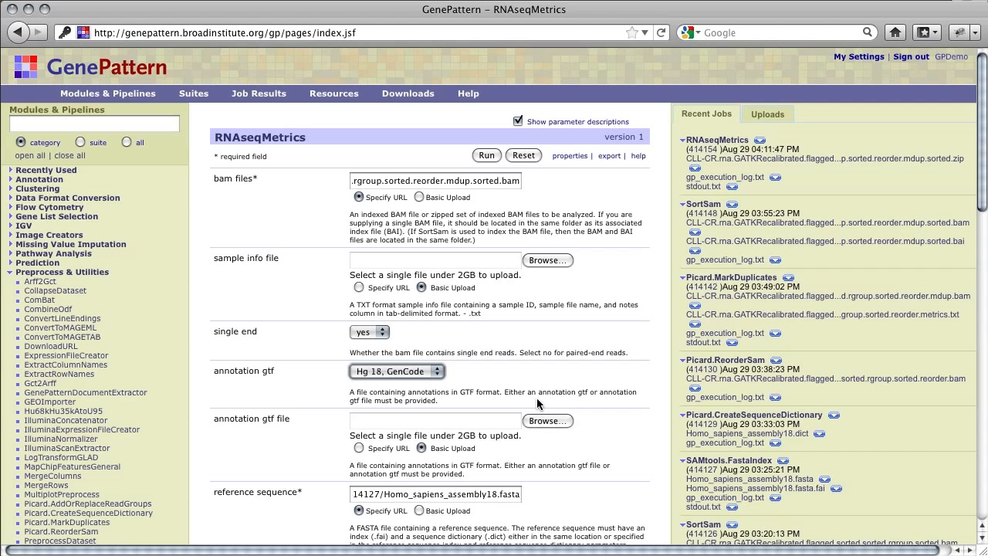
click(443, 376)
click(444, 376)
click(474, 376)
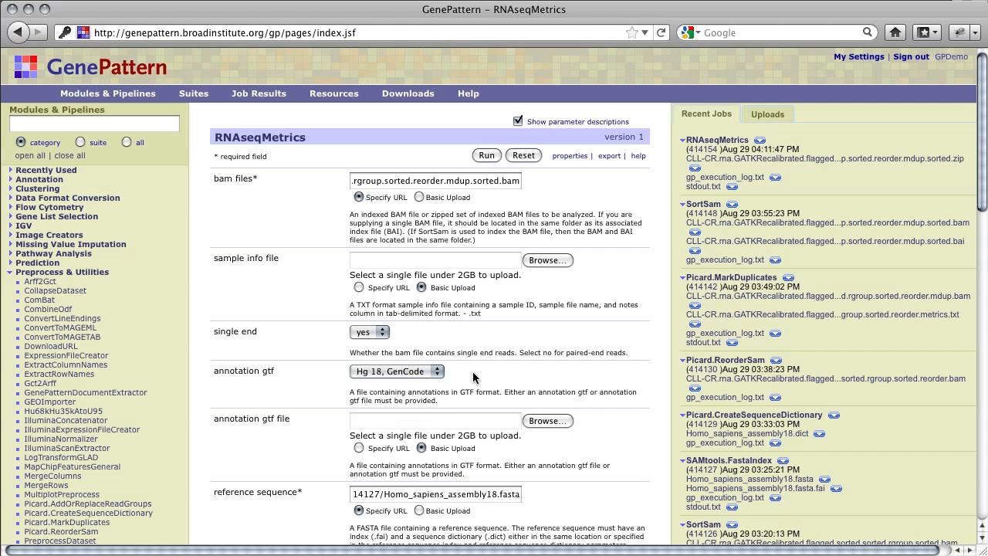
scroll(456, 489, down, 3)
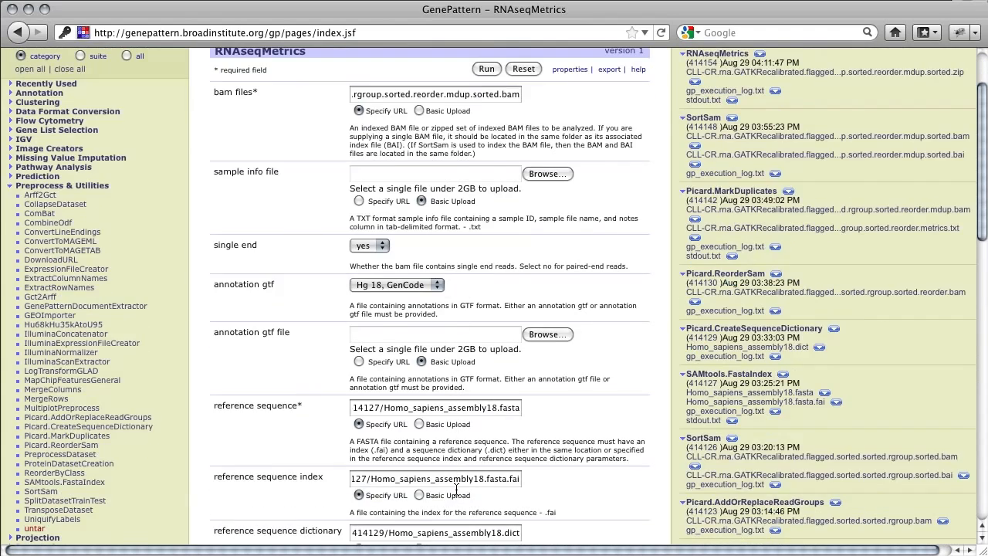
Check the files specified for the RNAseqMetrics reference sequence, reference sequence index and reference sequence dictionary
scroll(457, 488, down, 6)
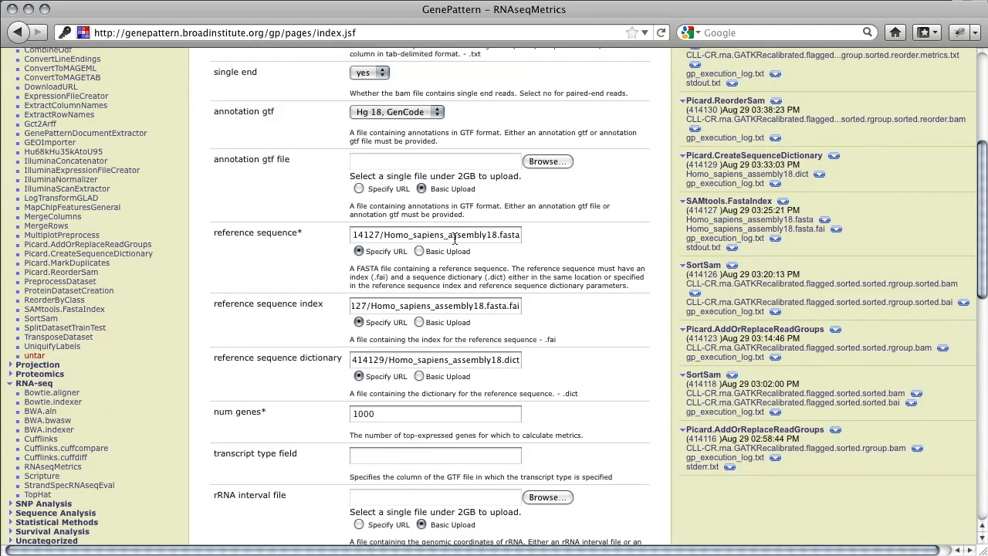
drag(455, 238, 546, 249)
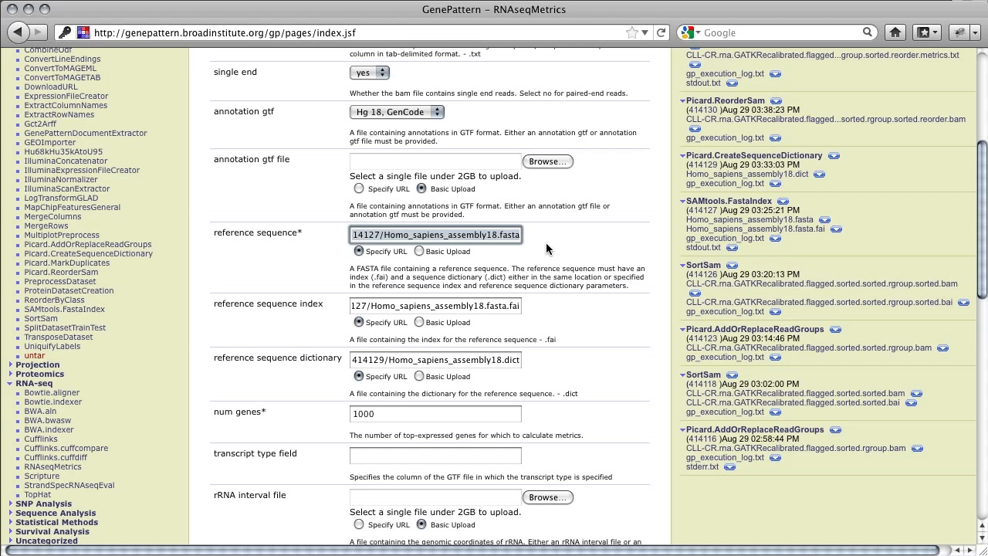
click(547, 249)
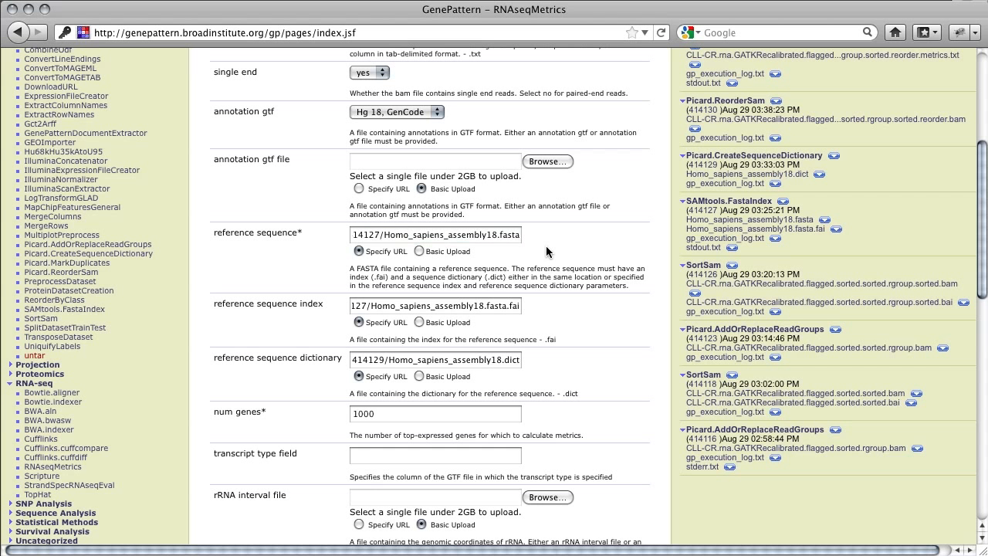
triple_click(477, 311)
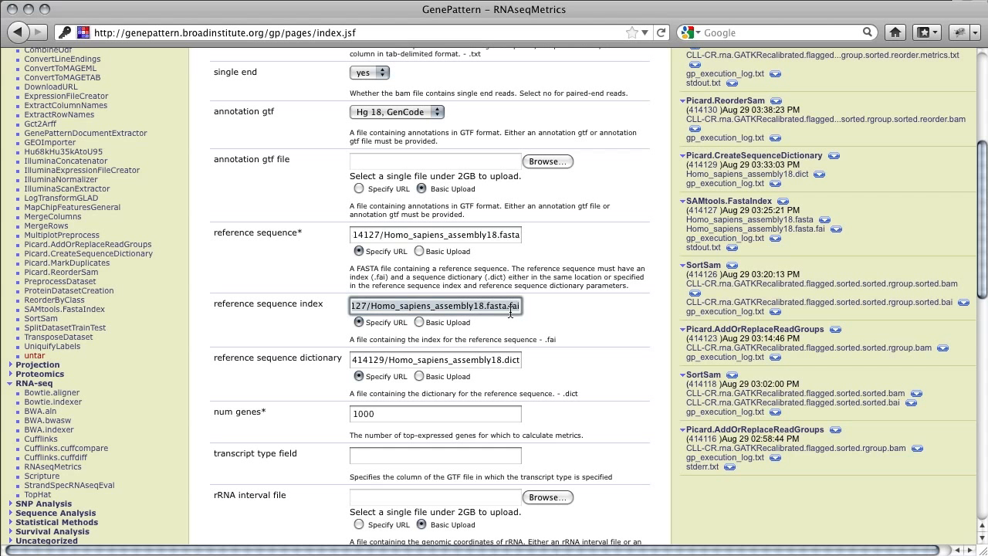
click(559, 310)
triple_click(489, 357)
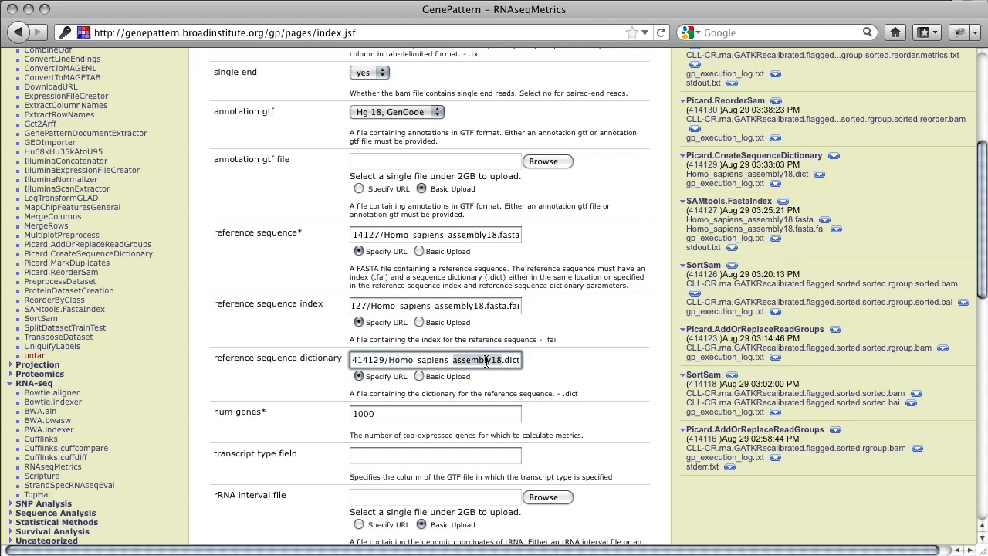
click(613, 341)
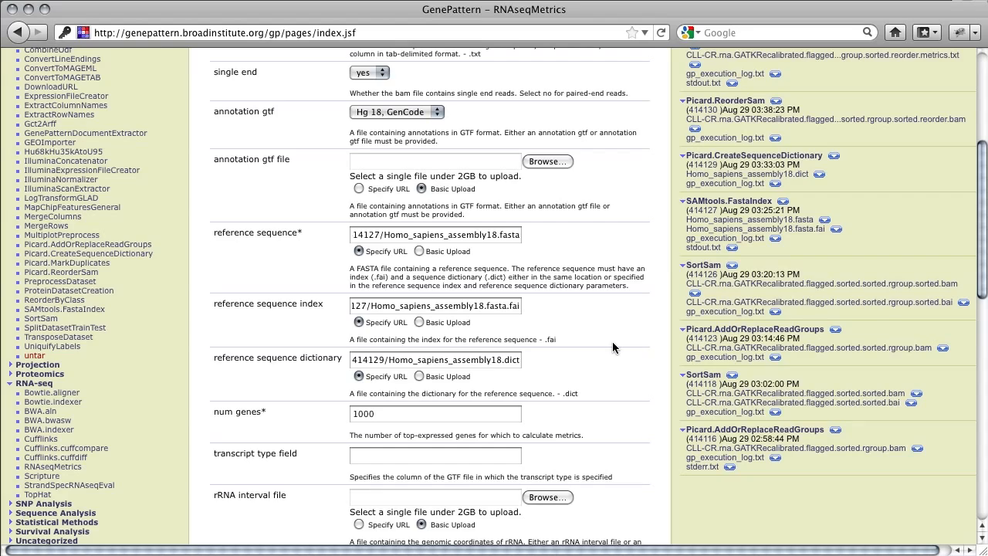
Review the num genes parameter and its value in the RNAseqMetrics form
scroll(612, 341, down, 7)
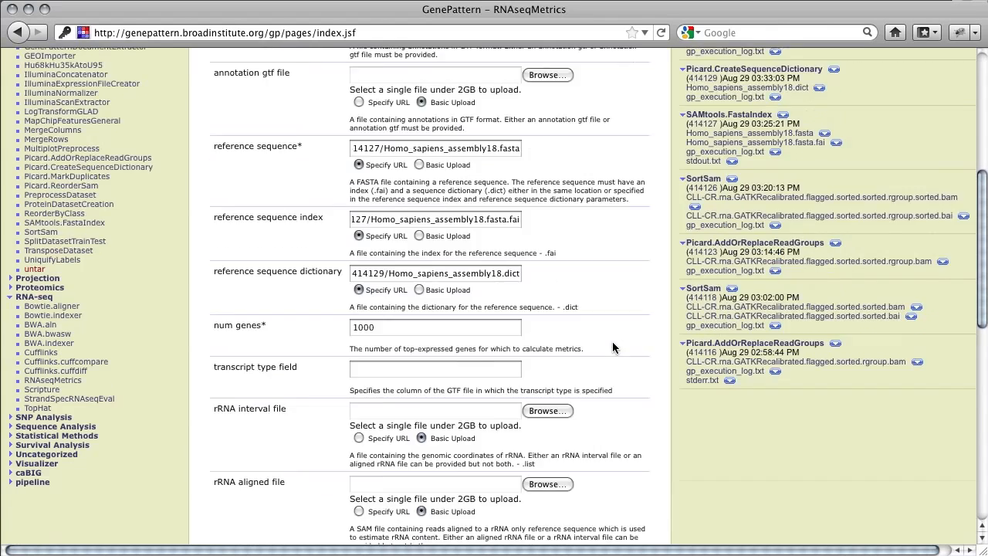
scroll(612, 345, down, 1)
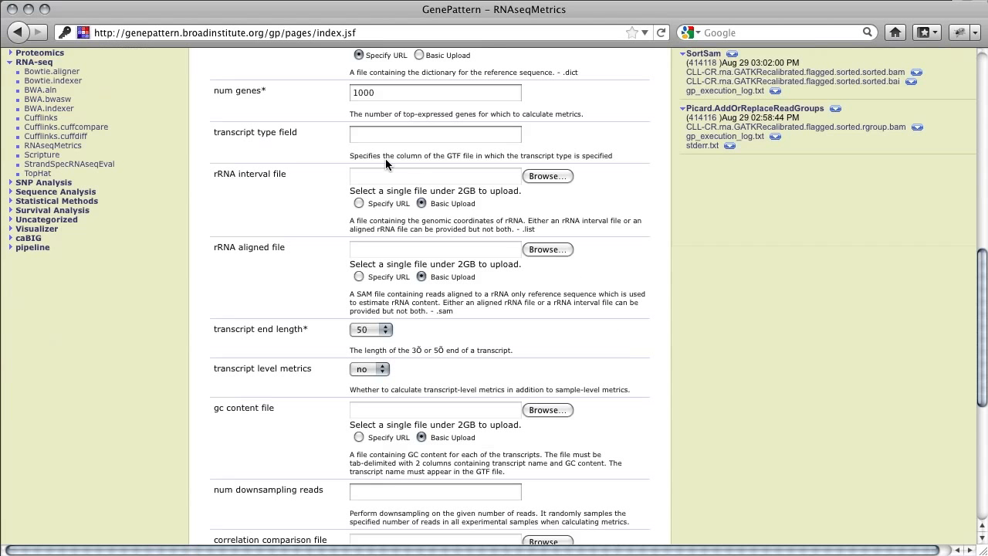
triple_click(252, 94)
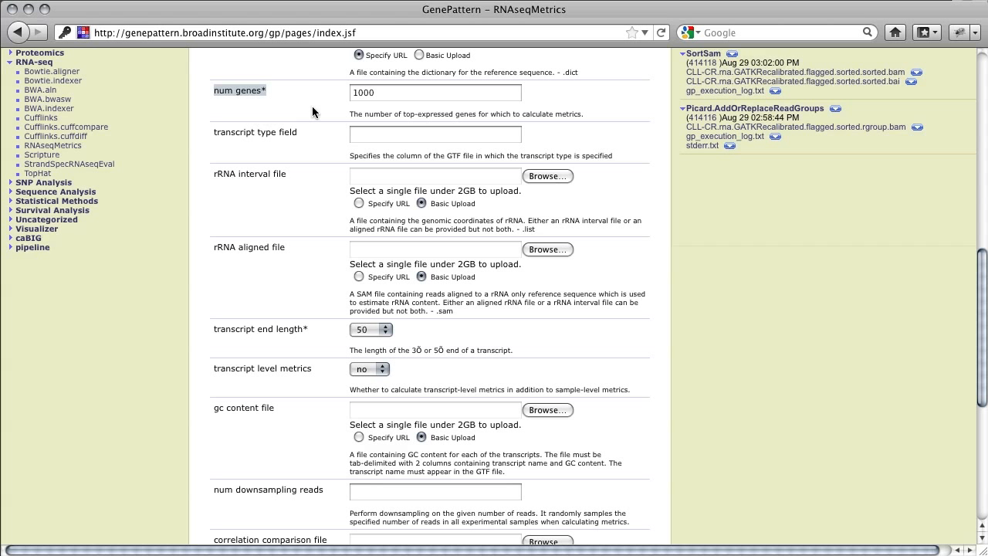
double_click(376, 98)
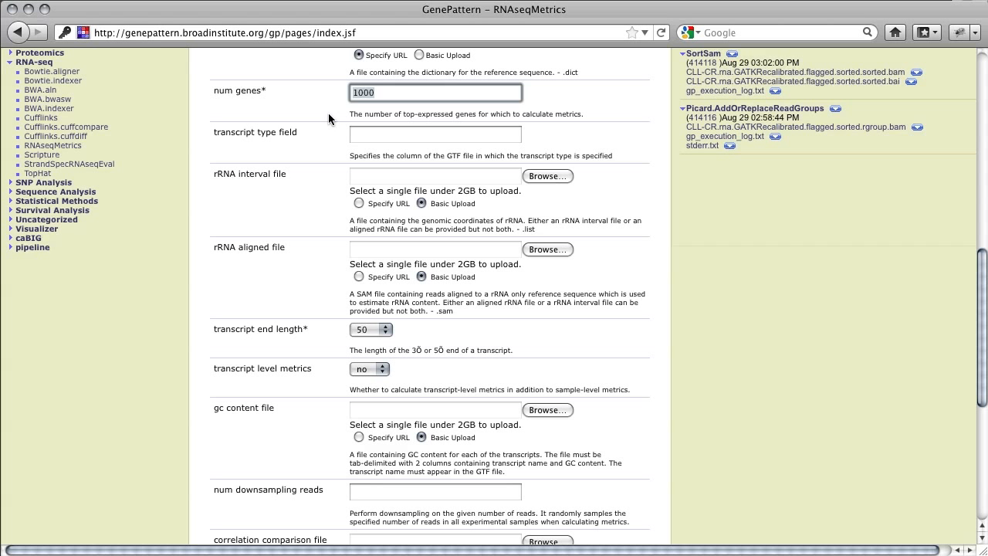
click(329, 118)
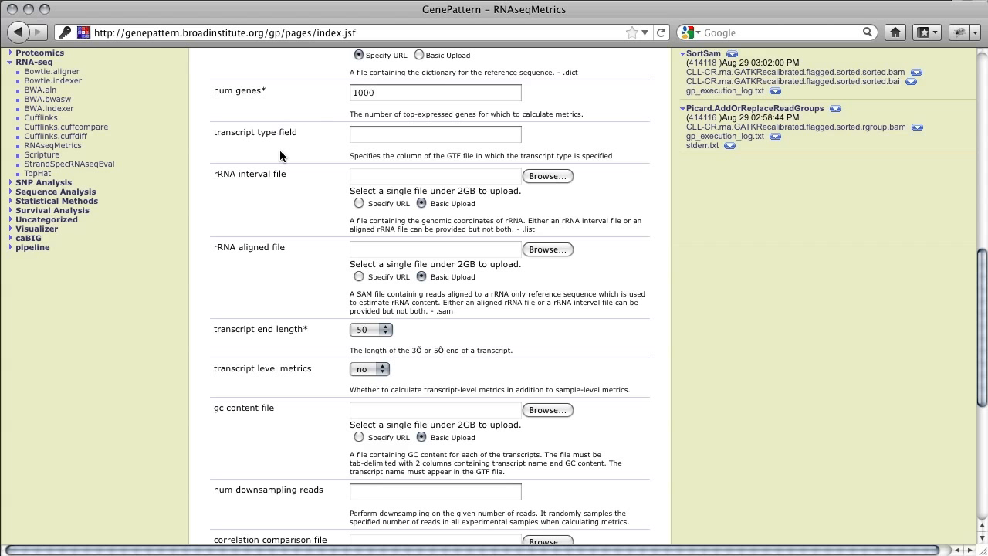
Review the transcript level metrics and gc content file parameters of RNAseqMetrics
drag(258, 369, 273, 372)
triple_click(273, 372)
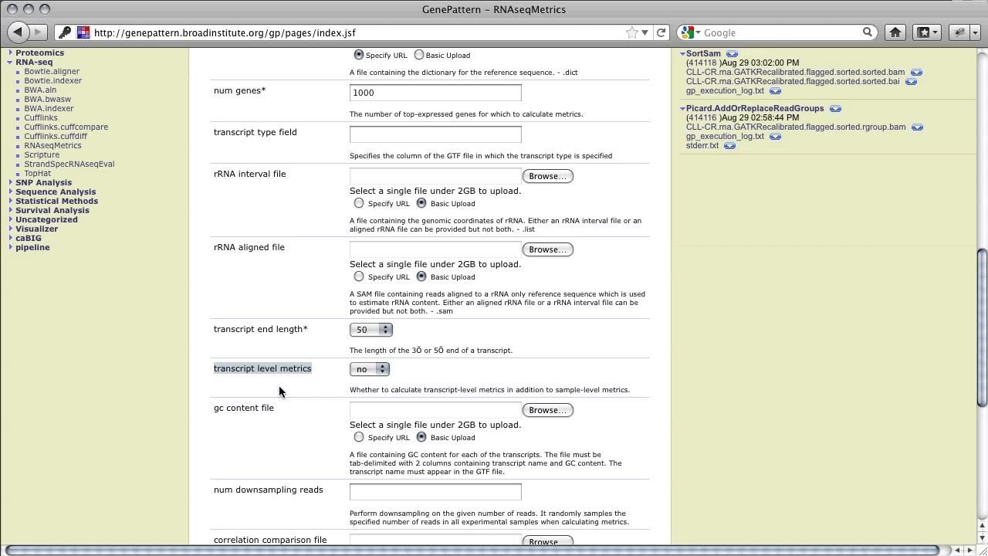
click(280, 391)
scroll(277, 385, down, 3)
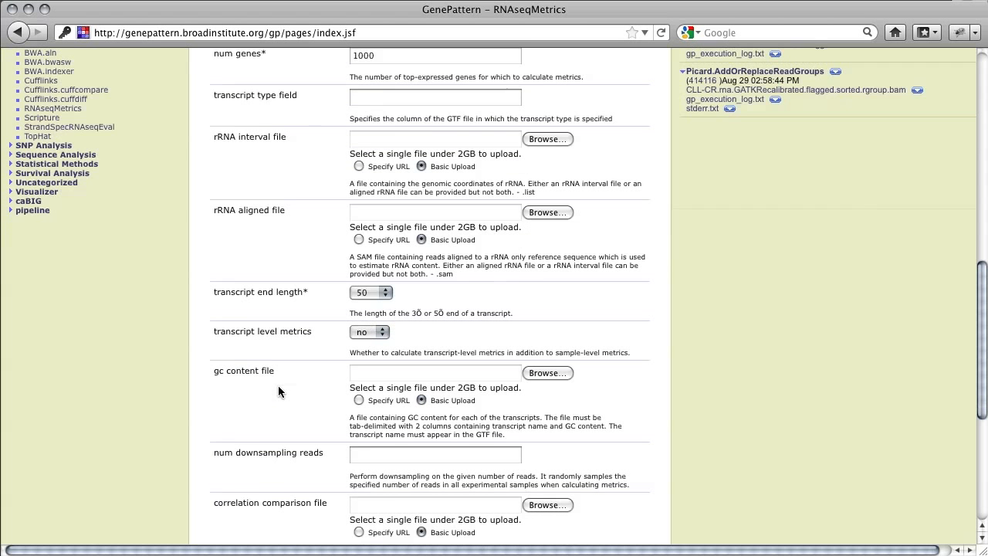
triple_click(258, 298)
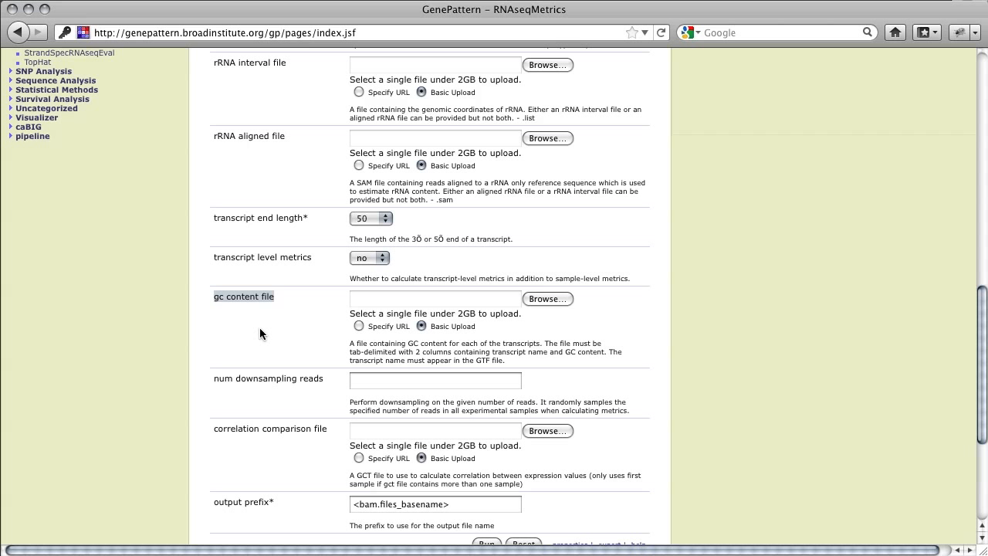
click(259, 327)
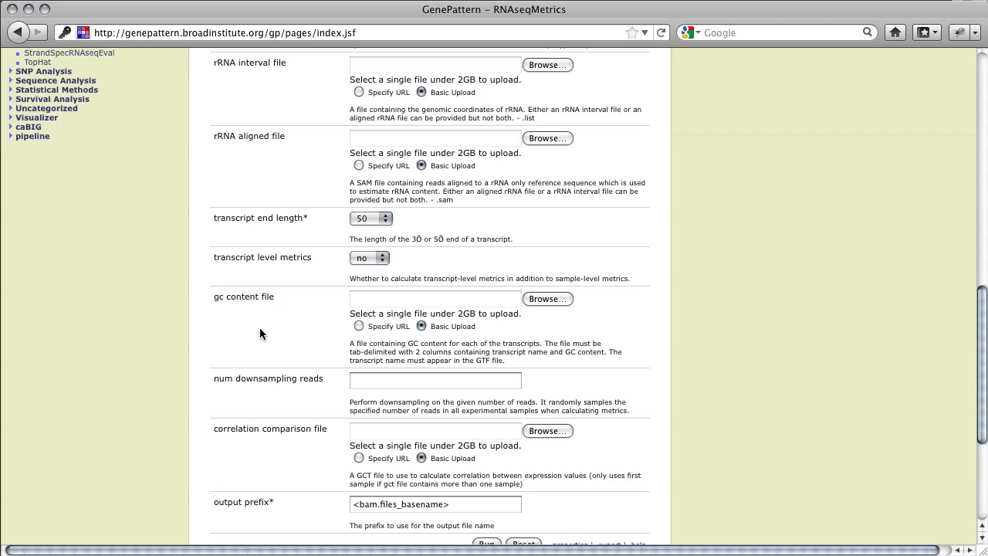
Run RNAseqMetrics with the configured parameters and open the job's output ZIP file with Archive Utility
scroll(260, 327, down, 6)
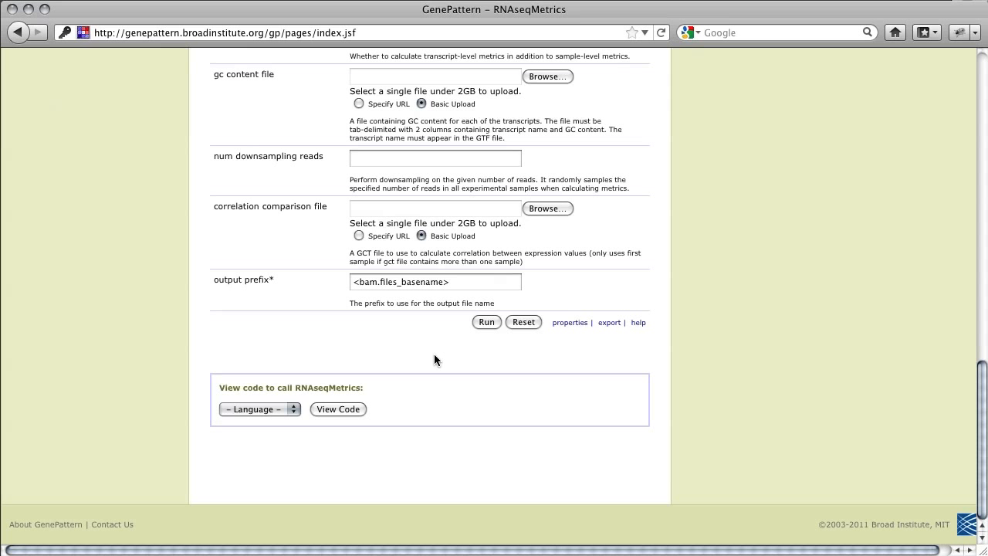
click(486, 322)
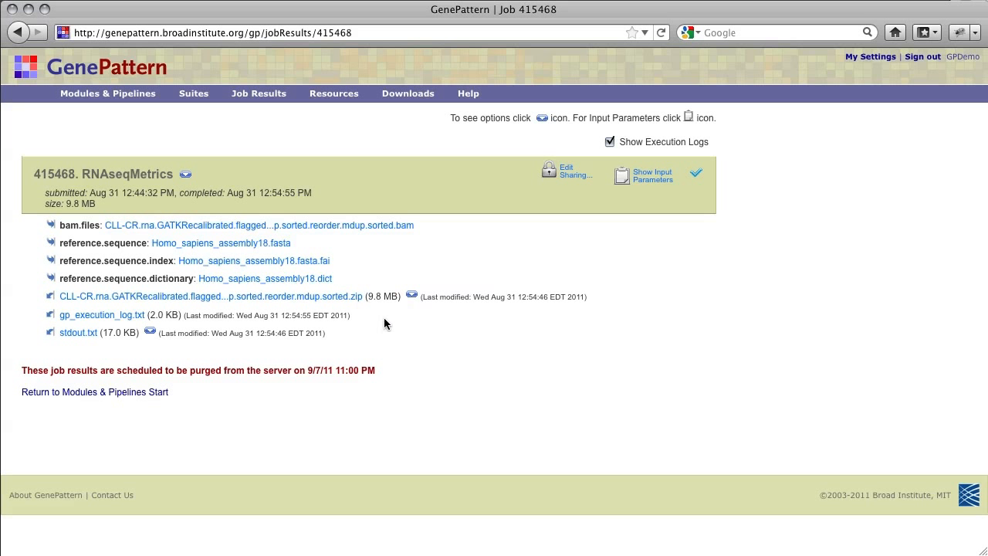
click(411, 295)
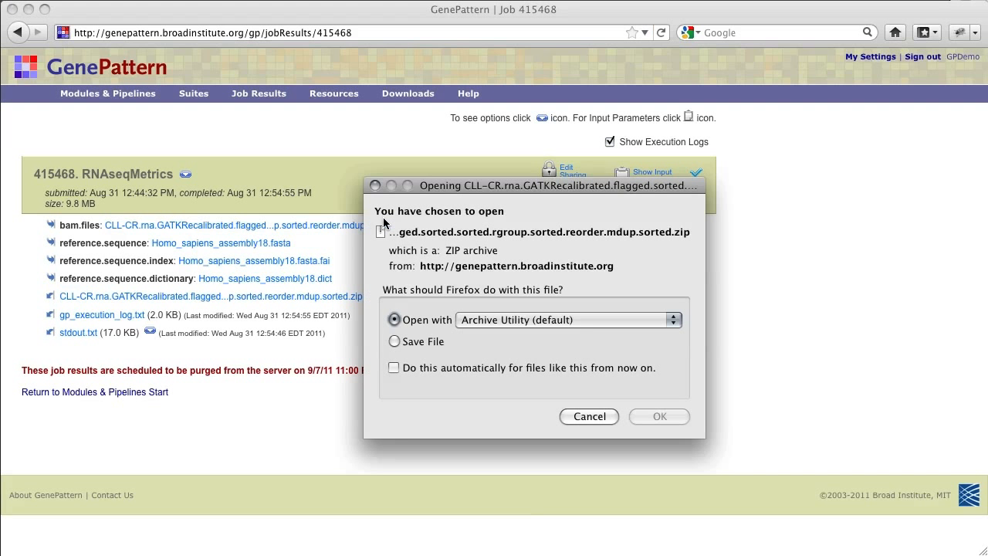
click(642, 415)
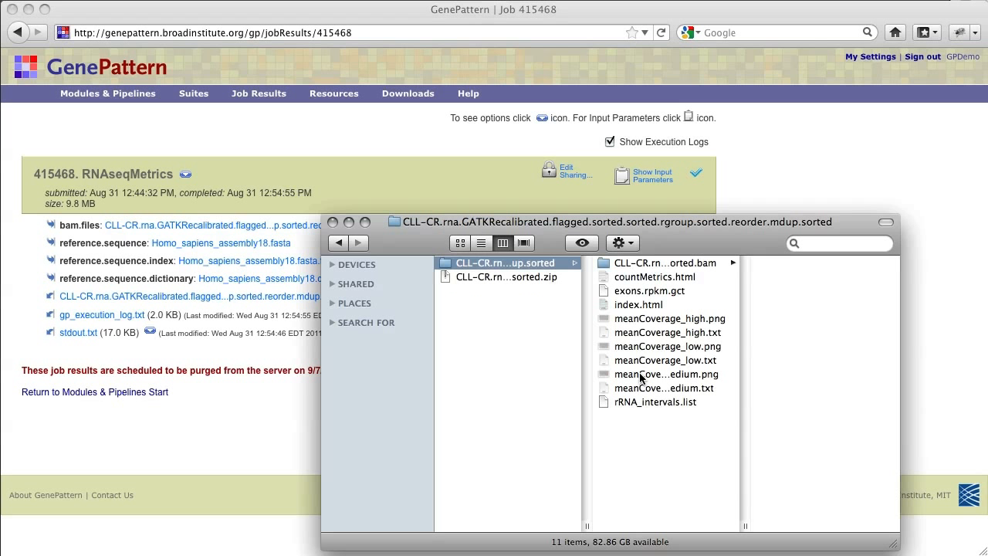
Open index.html from the extracted results folder in Firefox, allowing the downloaded file to open
click(638, 304)
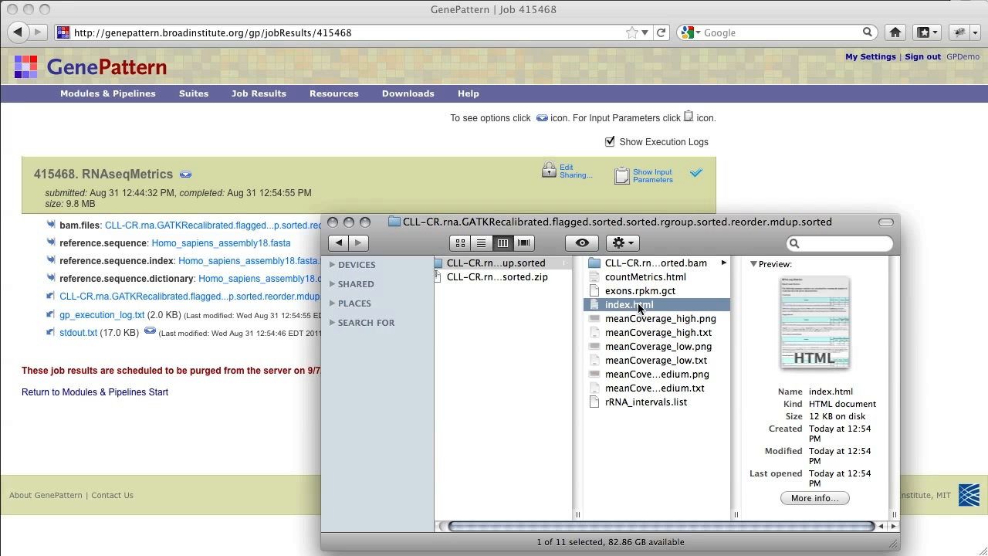
right_click(637, 304)
mouse_move(697, 326)
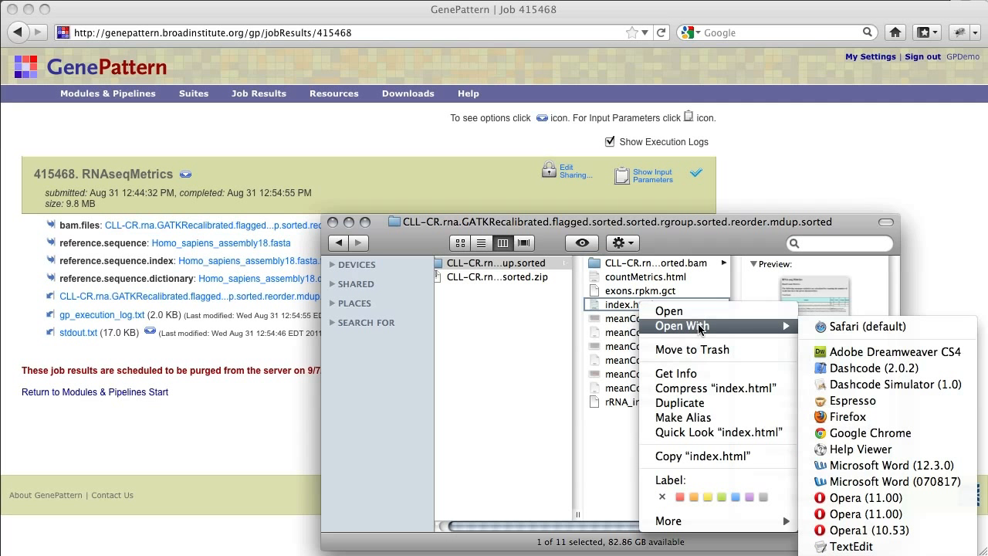
click(870, 417)
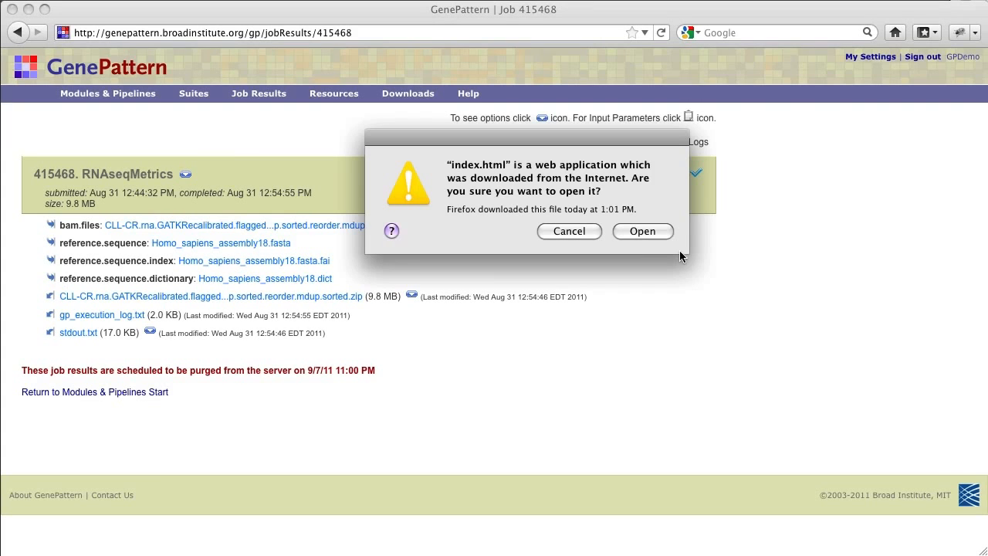
click(642, 231)
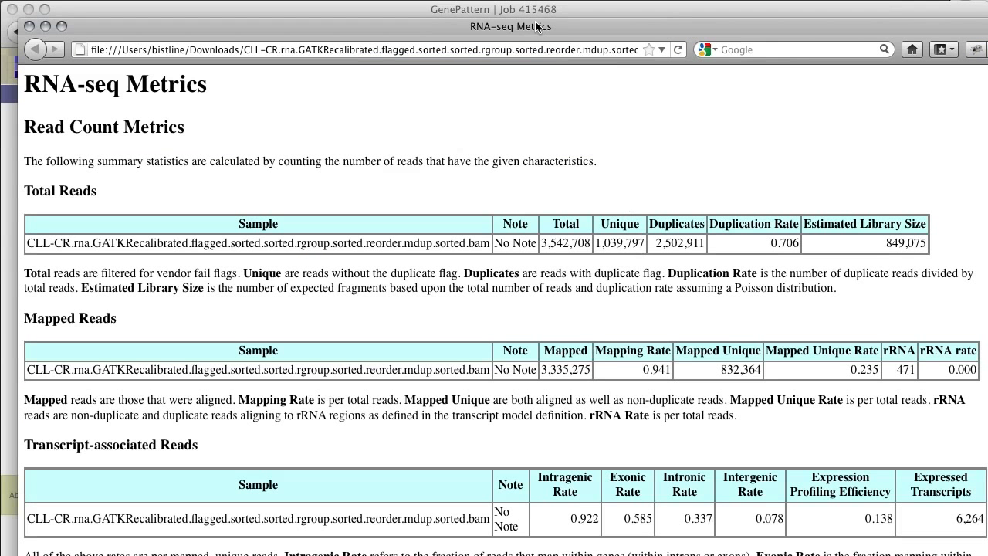
Look through the RNA-seq Metrics report, then go back from the job results to the RNAseqMetrics module form
drag(538, 27, 520, 12)
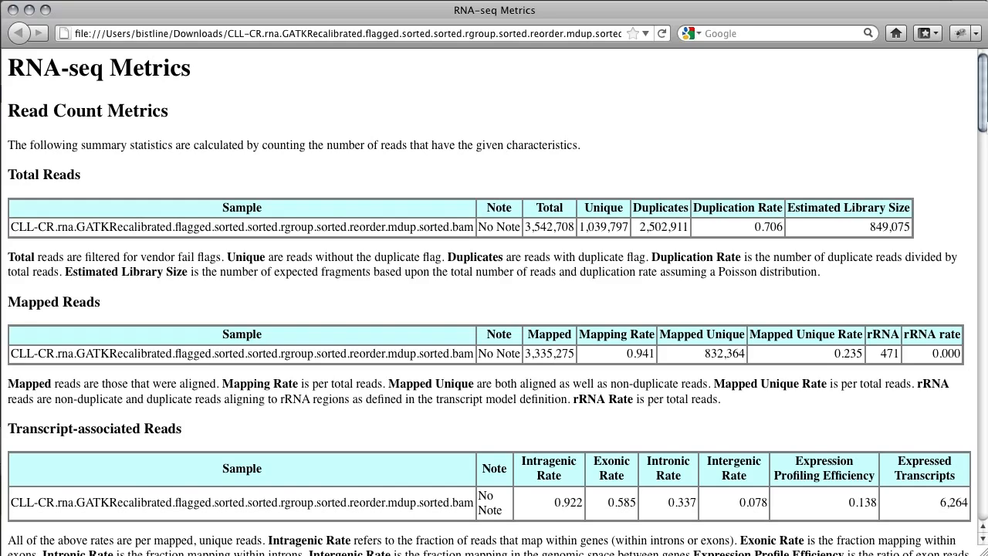
drag(982, 125, 982, 513)
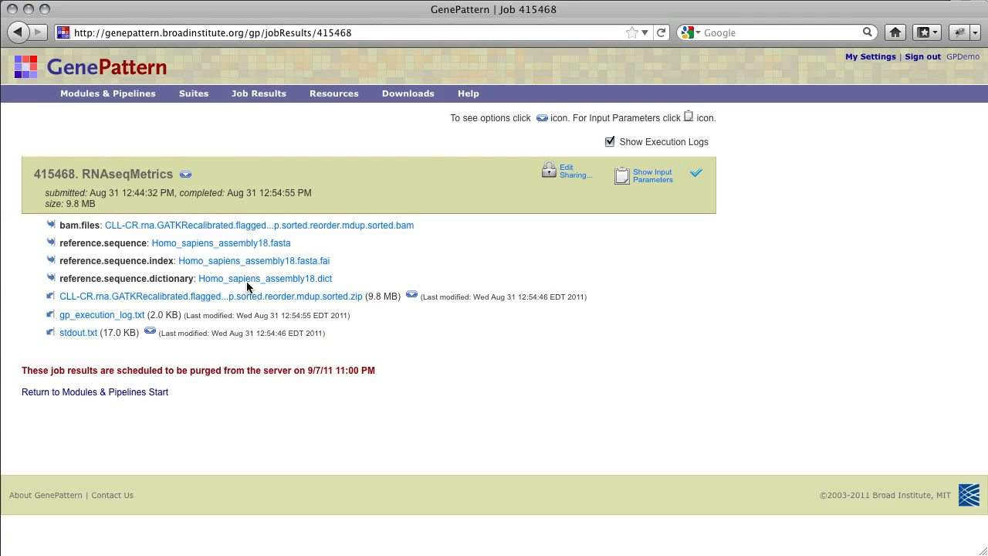
key(super+Left)
click(18, 32)
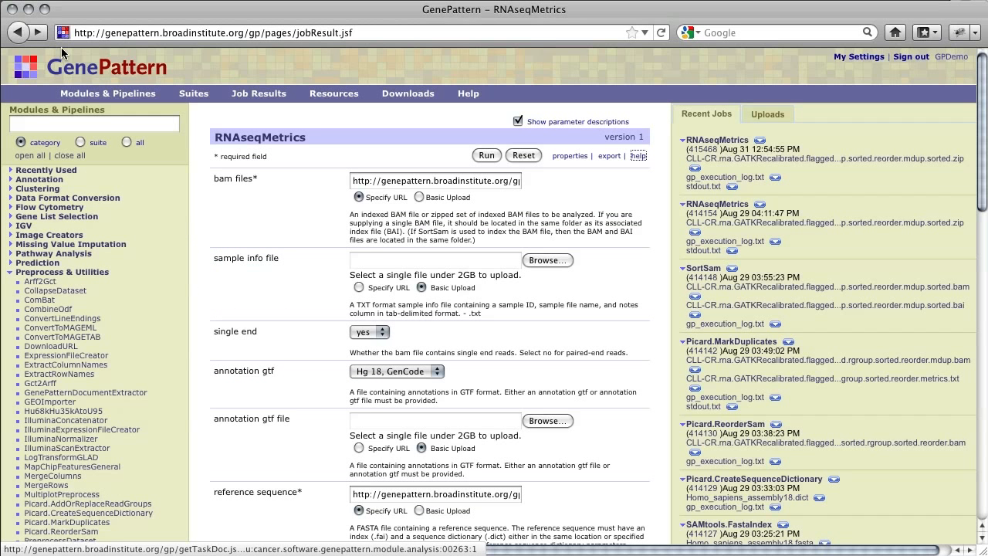